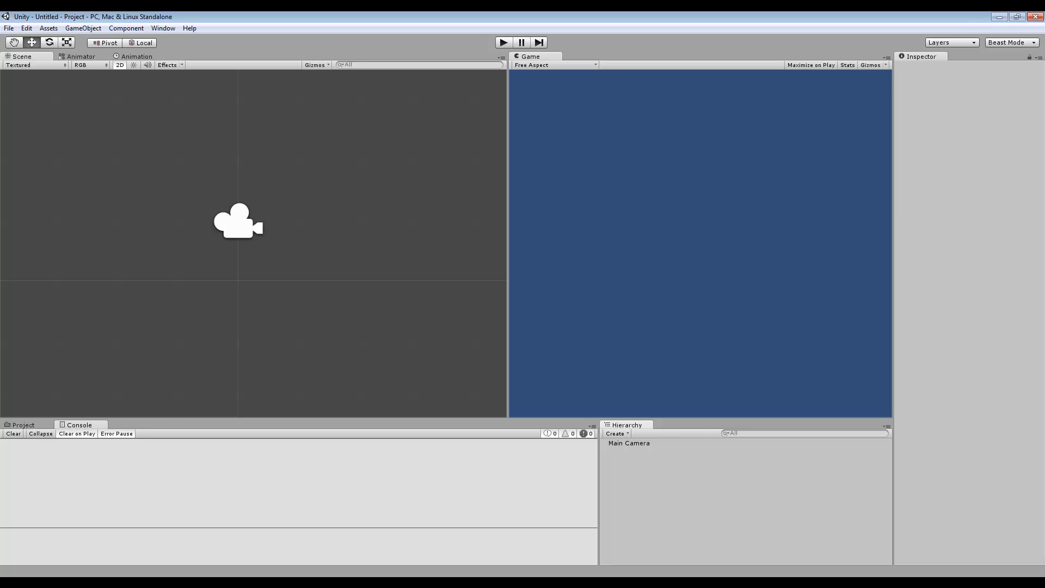
Create an empty game object in the scene
{"action": "left_click", "coordinate": [629, 443]}
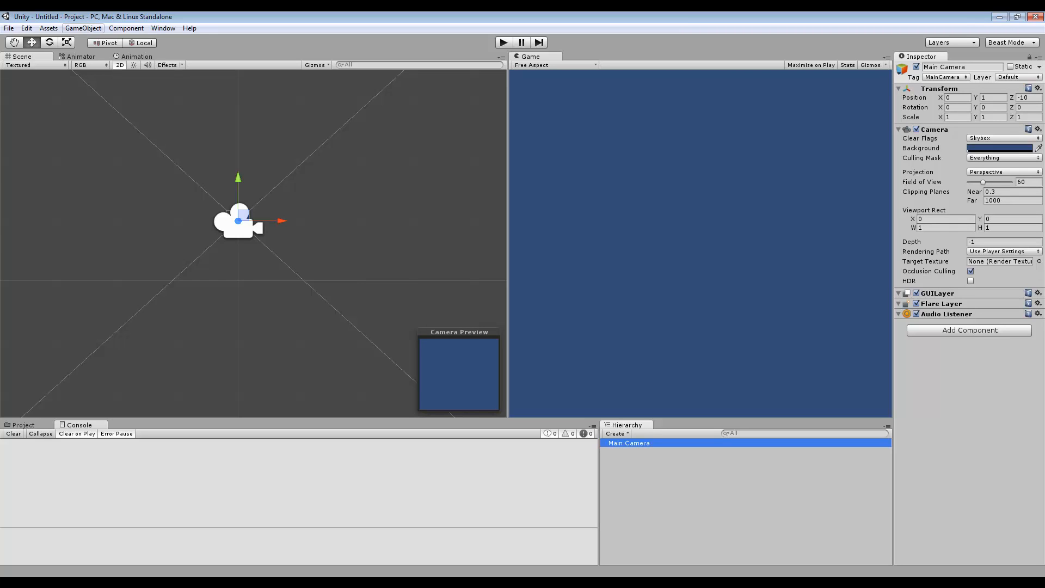
{"action": "left_click", "coordinate": [82, 27]}
{"action": "left_click", "coordinate": [89, 41]}
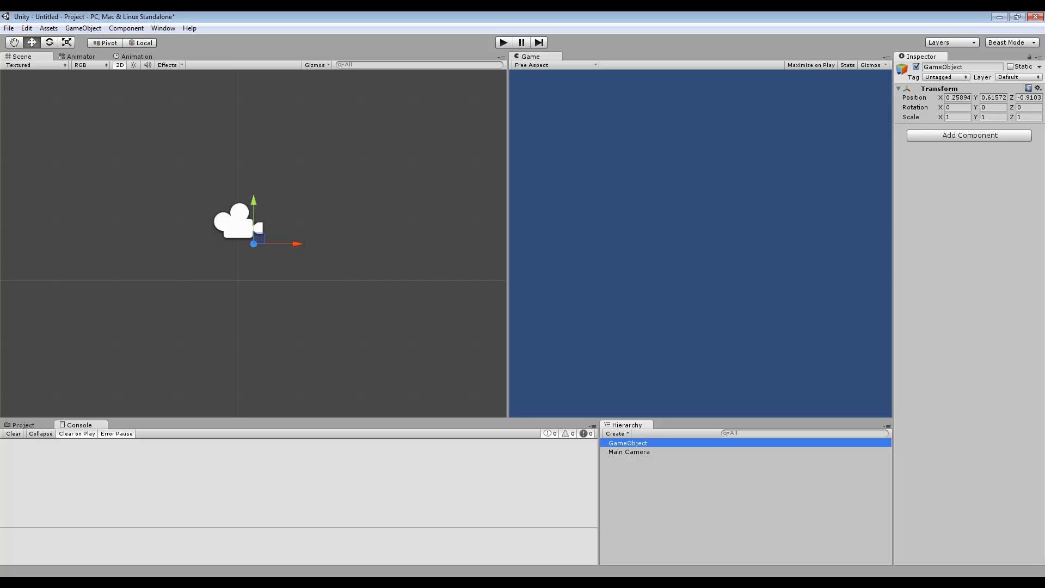
{"action": "key", "text": "F2"}
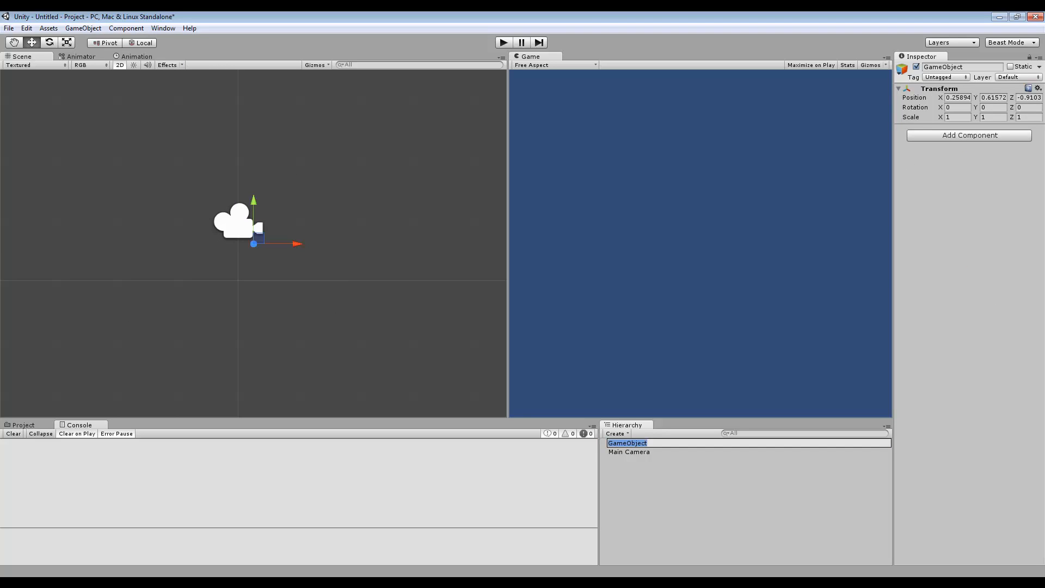
Move the new GameObject along the X axis to a position of about 1.41
{"action": "left_click", "coordinate": [948, 98]}
{"action": "left_click", "coordinate": [947, 97]}
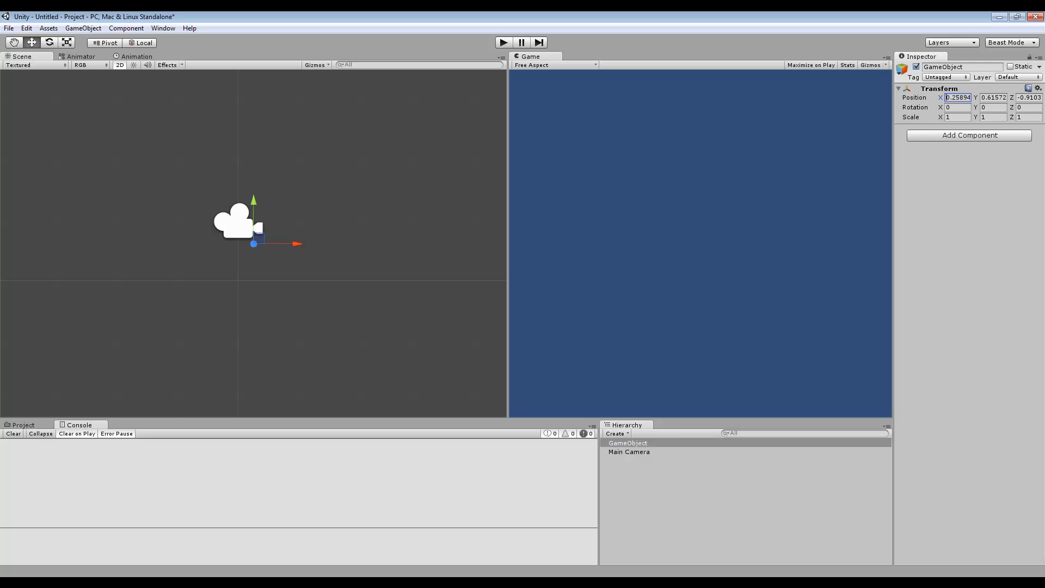
{"action": "key", "text": "Escape"}
{"action": "left_click_drag", "start_coordinate": [280, 243], "coordinate": [349, 244]}
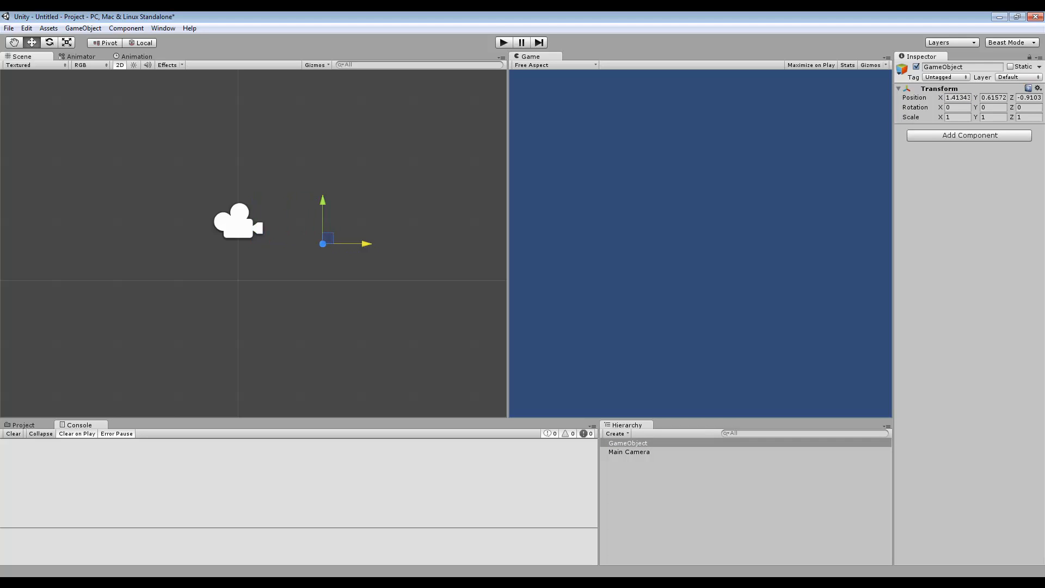
Add a Mesh Filter component to the GameObject
{"action": "left_click", "coordinate": [628, 443]}
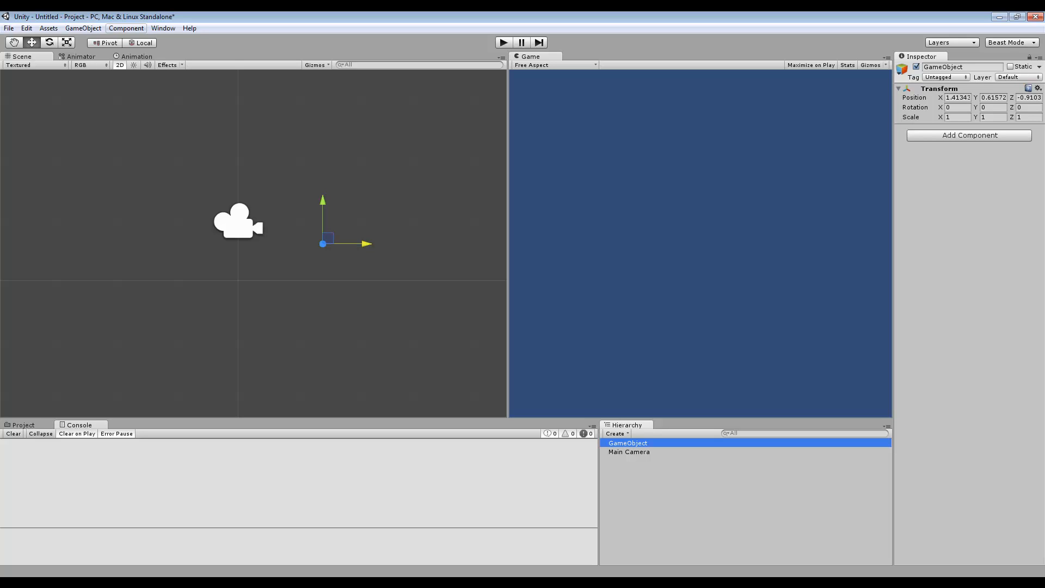
{"action": "left_click", "coordinate": [126, 28]}
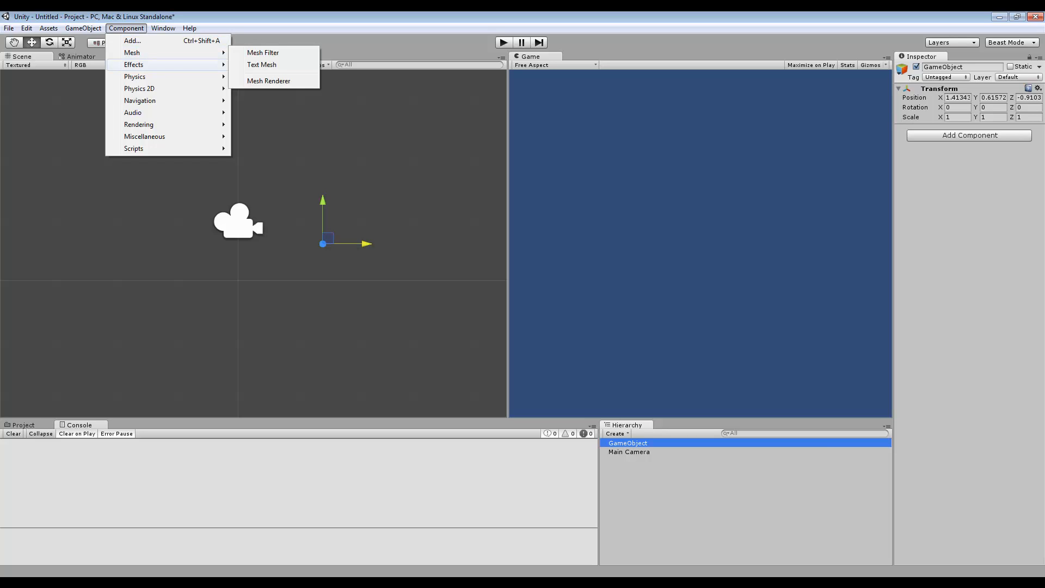
{"action": "mouse_move", "coordinate": [135, 77]}
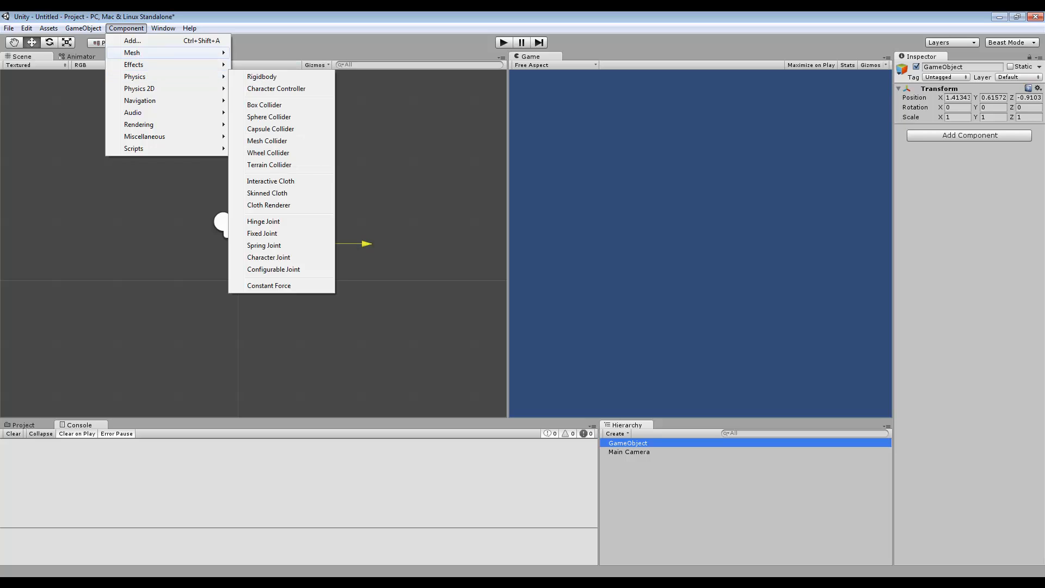
{"action": "mouse_move", "coordinate": [132, 52]}
{"action": "left_click", "coordinate": [262, 52]}
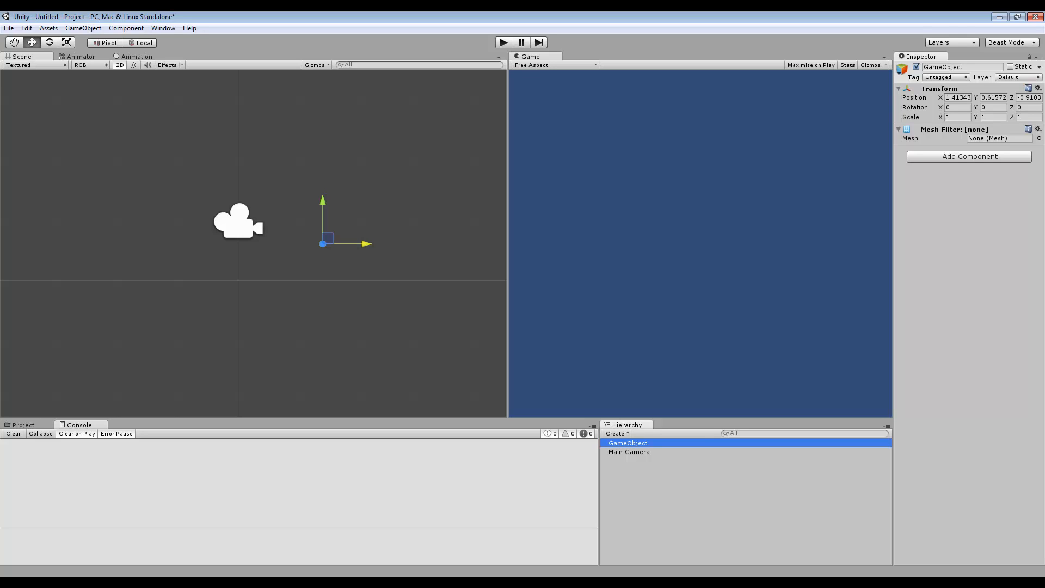
Add a Mesh Renderer component to the GameObject
{"action": "key", "text": "ctrl+shift+a"}
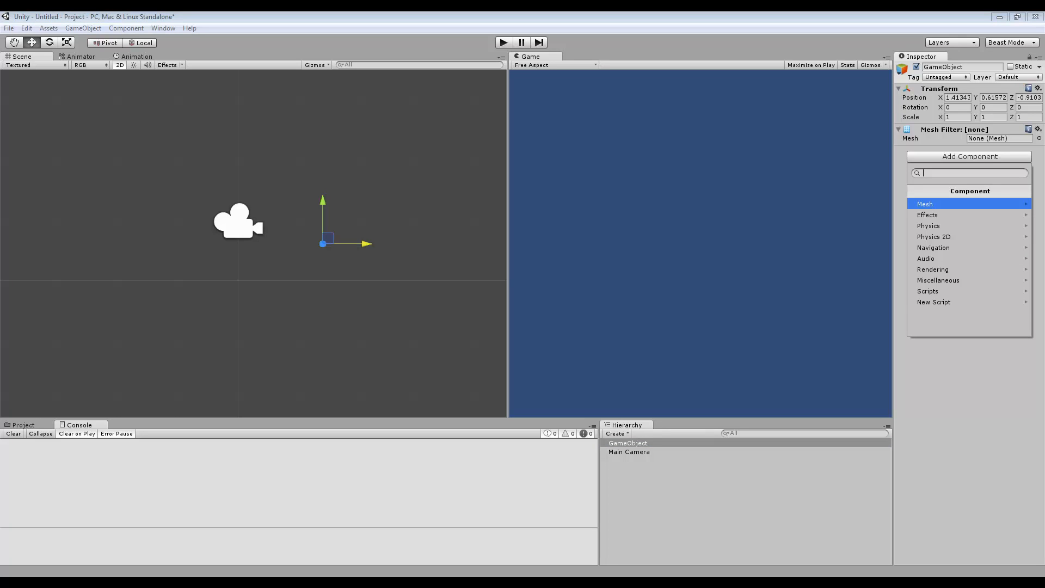
{"action": "key", "text": "Return"}
{"action": "key", "text": "Down"}
{"action": "key", "text": "Down"}
{"action": "key", "text": "Return"}
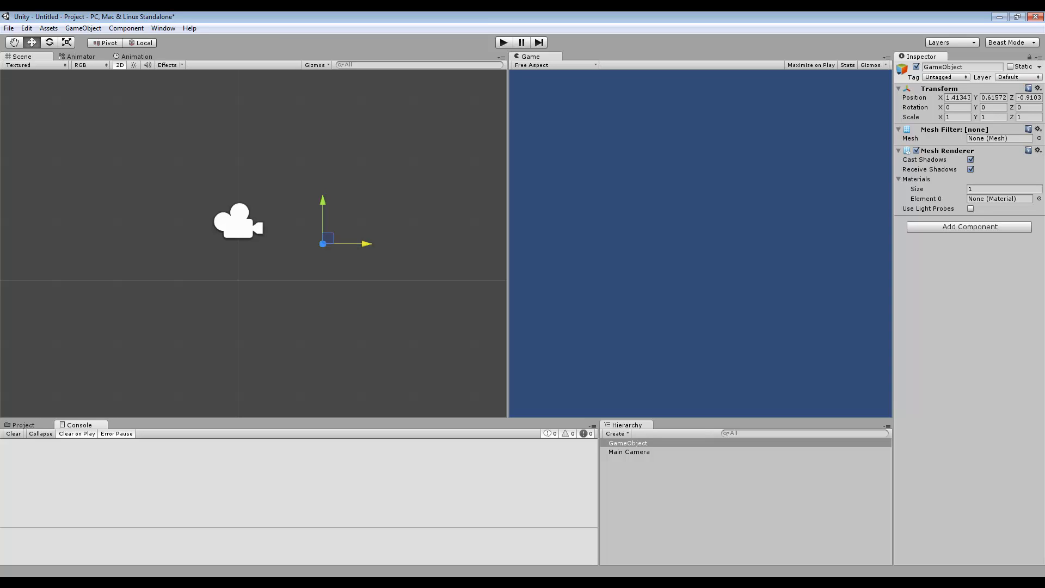
Create a C# script named Example in the project's Assets folder
{"action": "left_click", "coordinate": [24, 425]}
{"action": "right_click", "coordinate": [188, 488]}
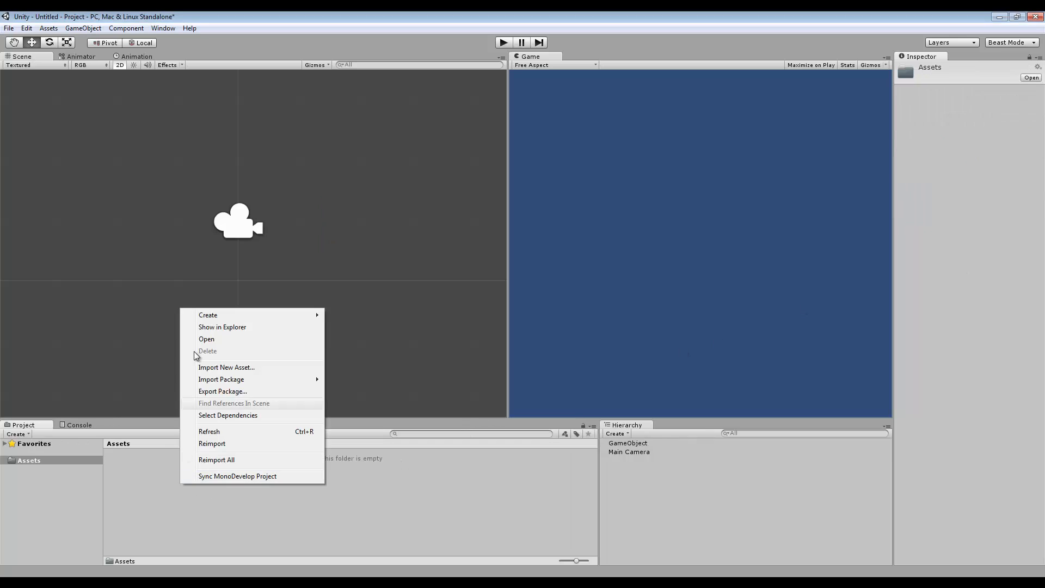
{"action": "mouse_move", "coordinate": [218, 316]}
{"action": "left_click", "coordinate": [377, 342]}
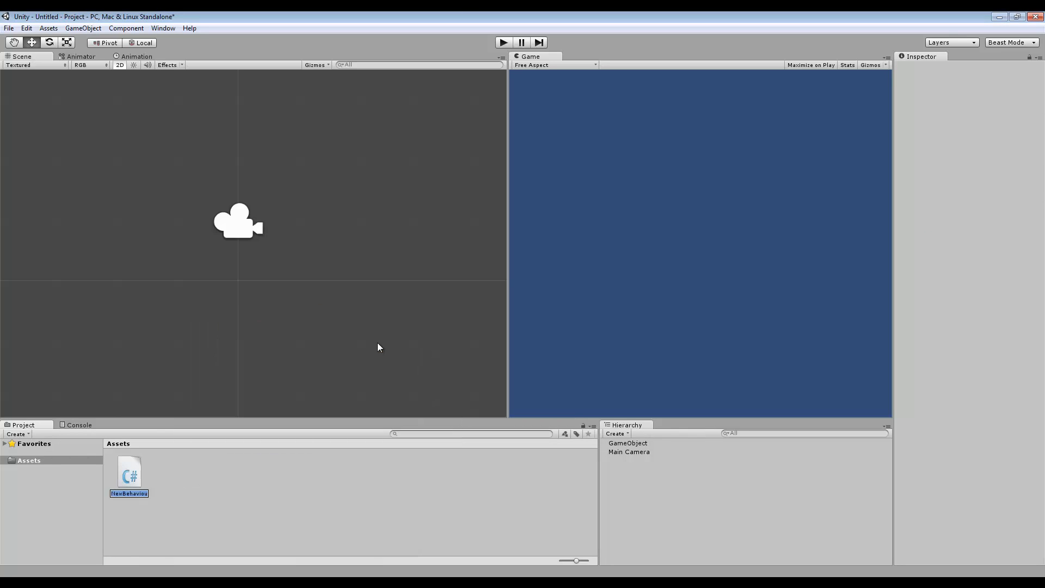
{"action": "type", "text": "Example"}
{"action": "key", "text": "Return"}
Open the Example script in Sublime Text and declare "public bool myBool = true;" at the start of the class
{"action": "double_click", "coordinate": [129, 474]}
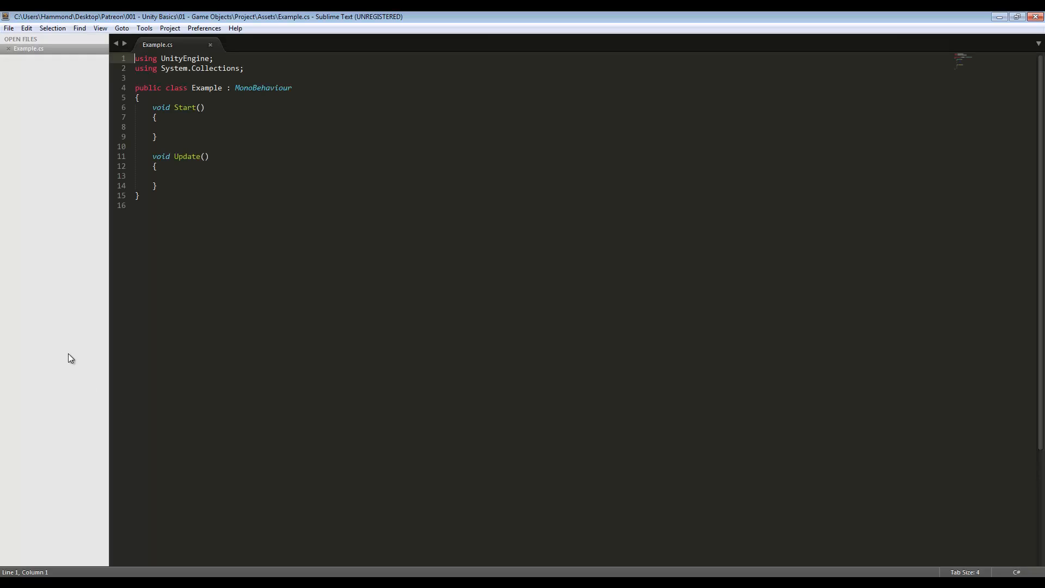
{"action": "left_click", "coordinate": [161, 100]}
{"action": "key", "text": "Return"}
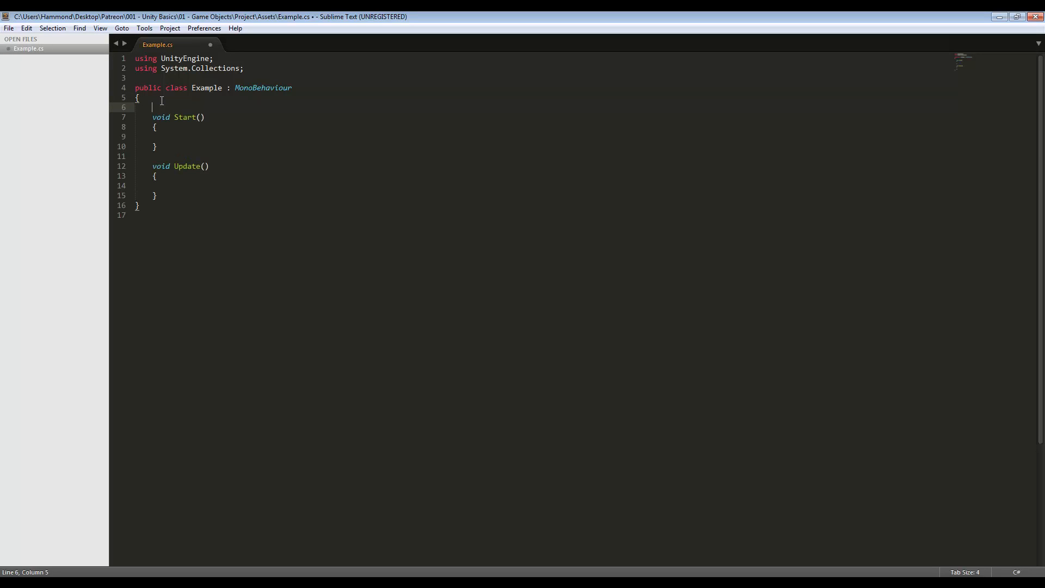
{"action": "type", "text": "publi"}
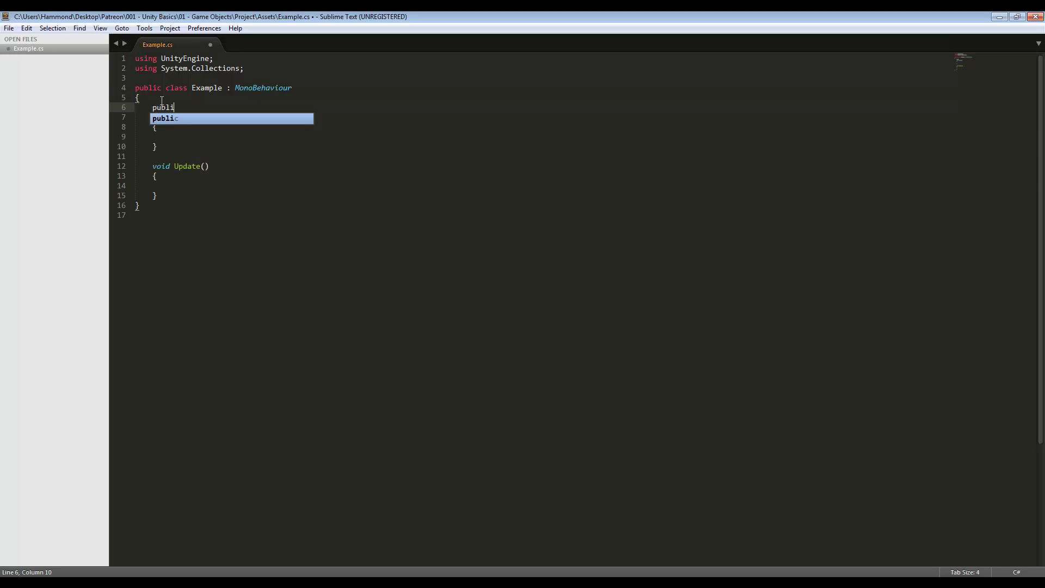
{"action": "type", "text": "c boo"}
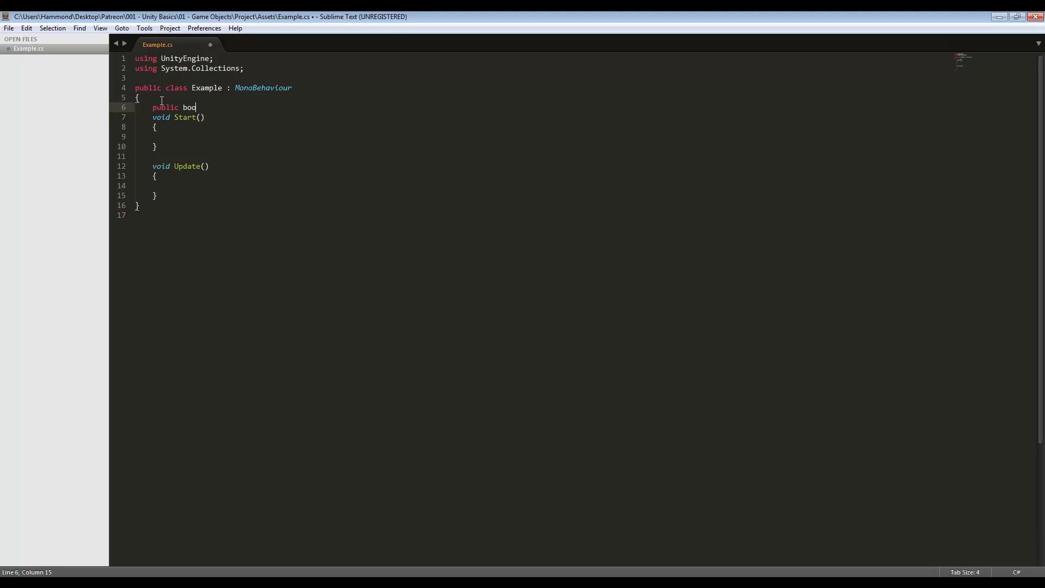
{"action": "type", "text": "l myBool = true;"}
{"action": "key", "text": "Return"}
Declare "private int myInt = 5;" below the myBool field and save the script
{"action": "type", "text": "private "}
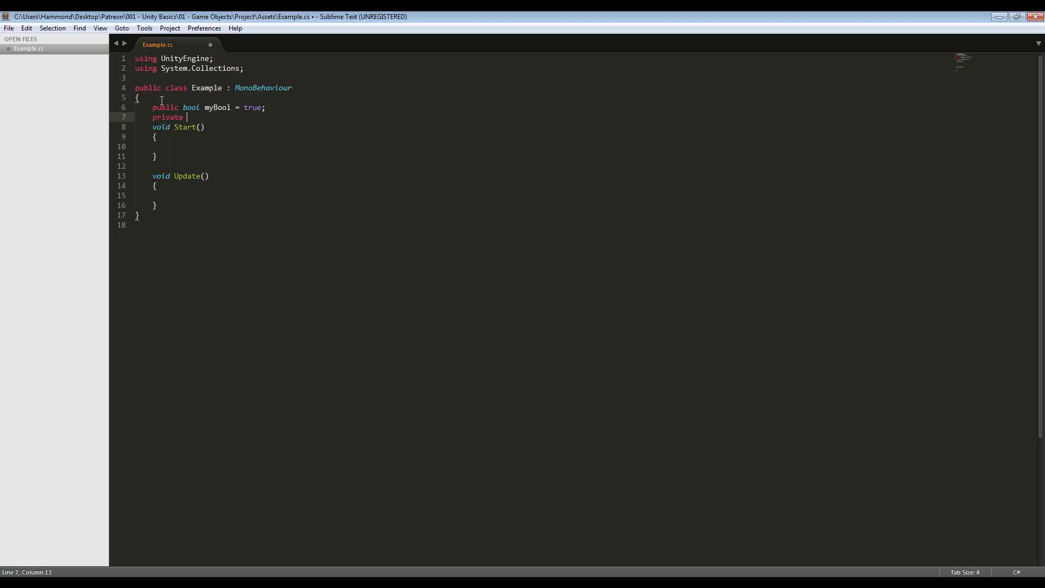
{"action": "type", "text": "int myInt = 5;"}
{"action": "key", "text": "Return"}
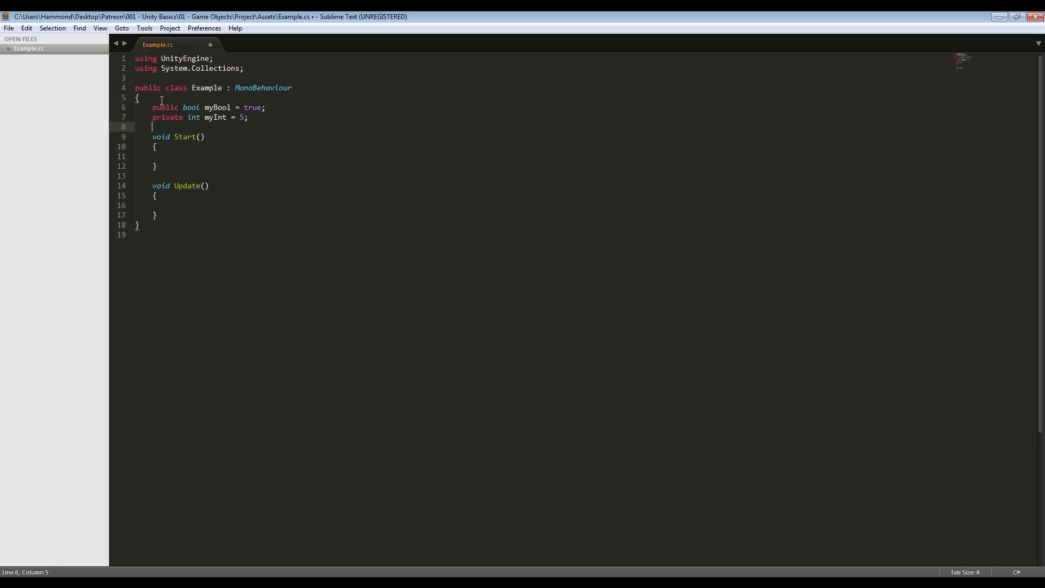
{"action": "key", "text": "ctrl+s"}
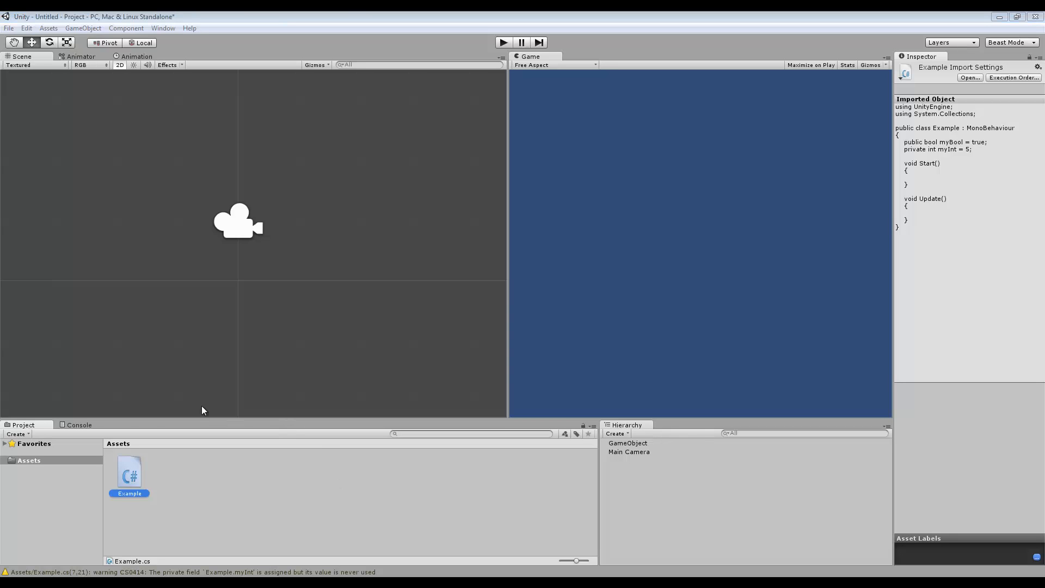
Switch to Unity, attach the Example script to the GameObject and set its Mesh Filter mesh to pyramid
{"action": "left_click", "coordinate": [640, 443]}
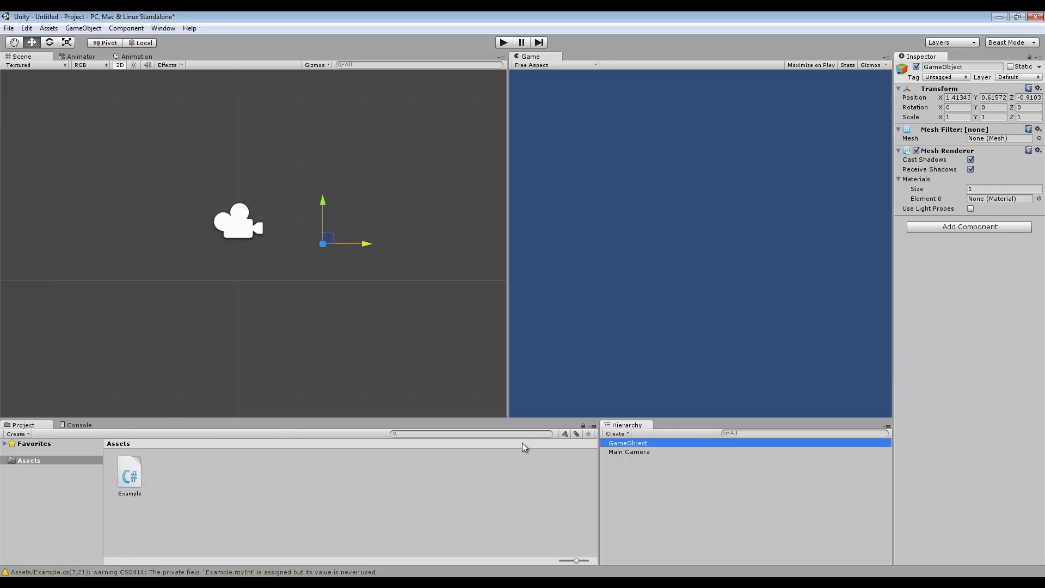
{"action": "left_click_drag", "start_coordinate": [129, 478], "coordinate": [957, 258]}
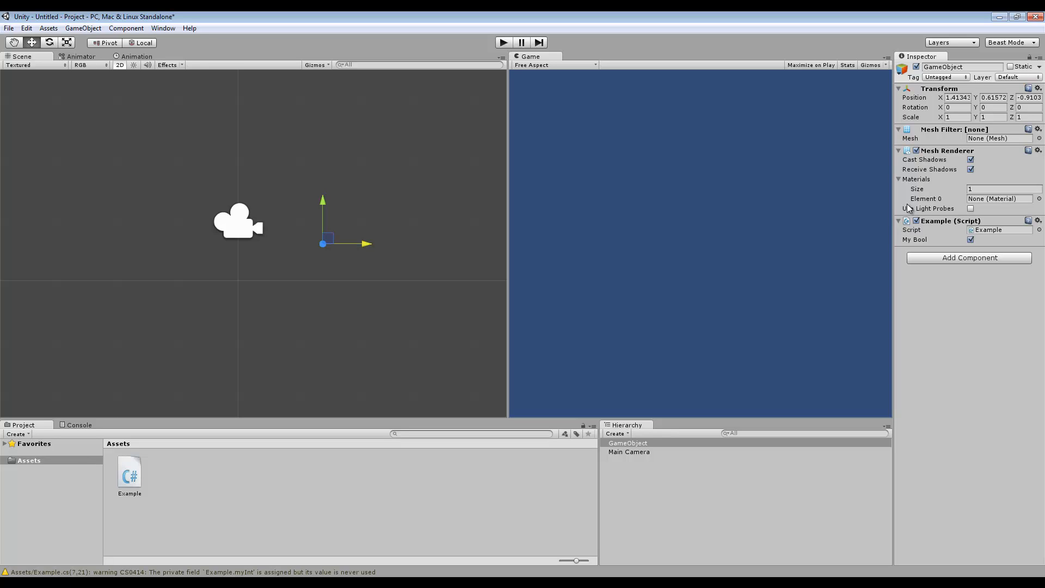
{"action": "left_click", "coordinate": [1039, 139]}
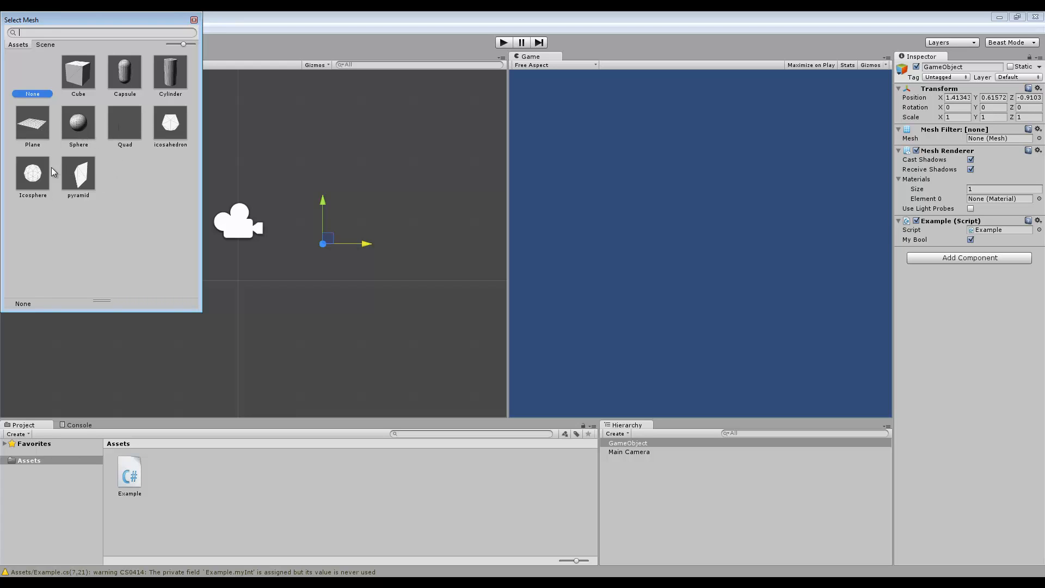
{"action": "double_click", "coordinate": [74, 170]}
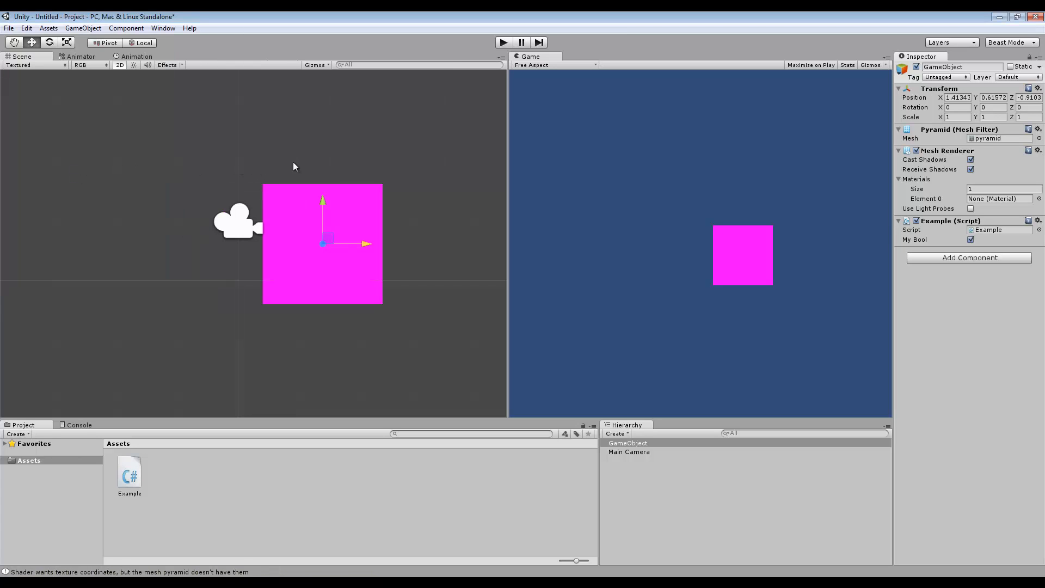
Change the Scene view from 2D to 3D and examine the pyramid's shape from several angles
{"action": "middle_click_drag", "start_coordinate": [210, 191], "coordinate": [250, 231]}
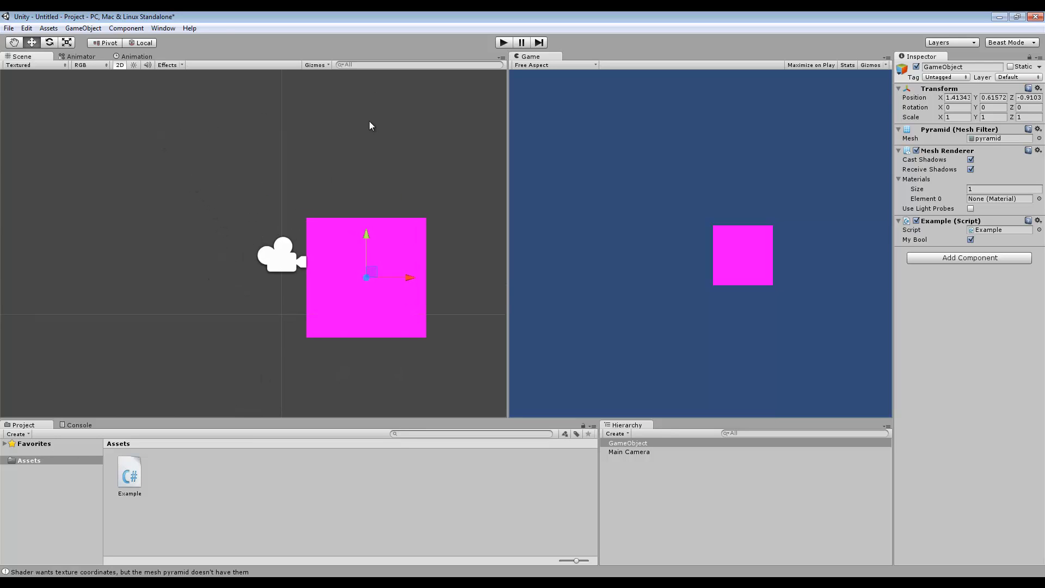
{"action": "left_click", "coordinate": [120, 67]}
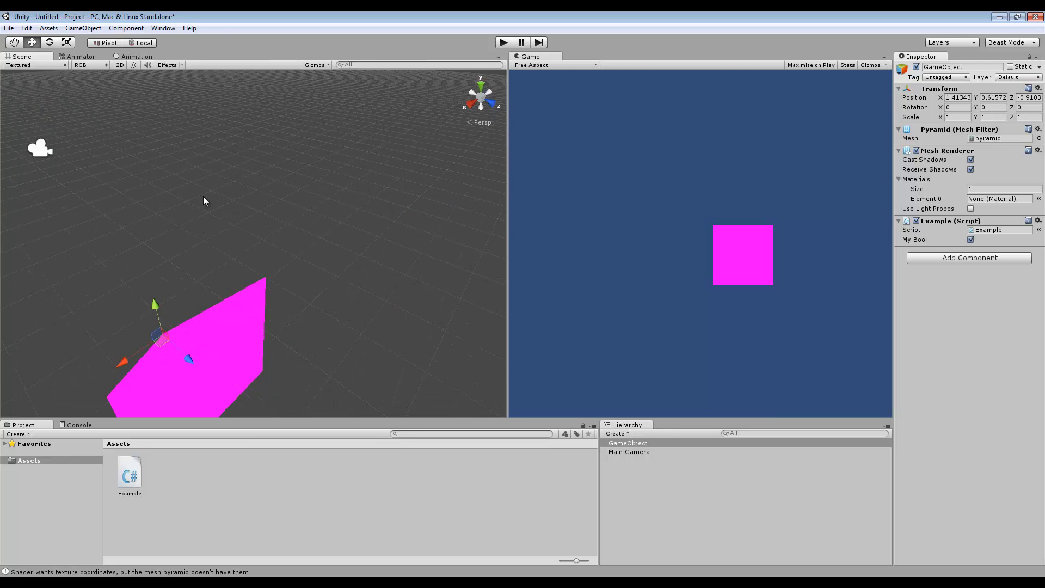
{"action": "right_click_drag", "start_coordinate": [228, 218], "coordinate": [305, 234]}
{"action": "middle_click_drag", "start_coordinate": [224, 263], "coordinate": [400, 133]}
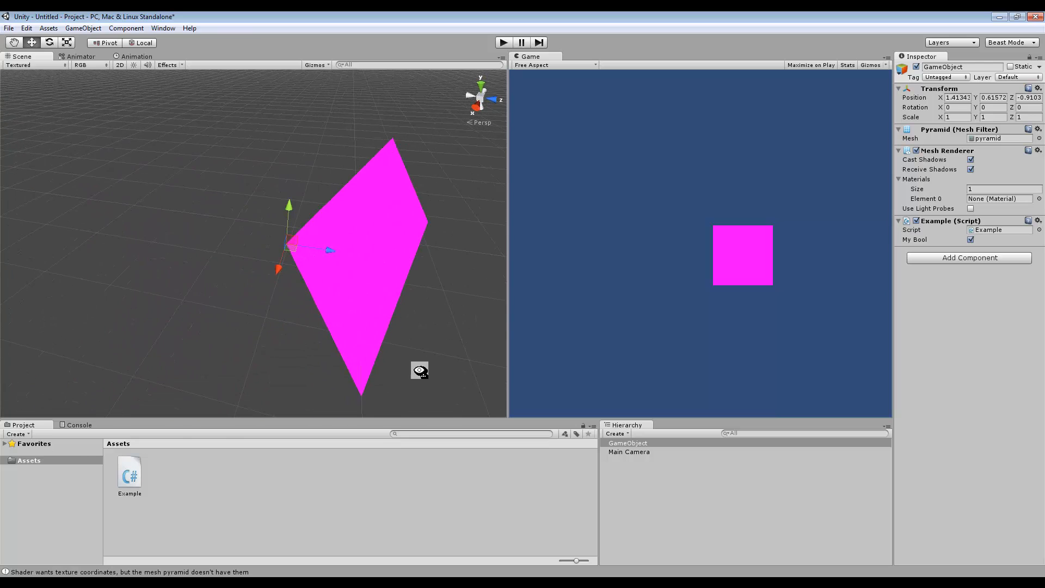
{"action": "right_click_drag", "start_coordinate": [420, 370], "coordinate": [360, 360]}
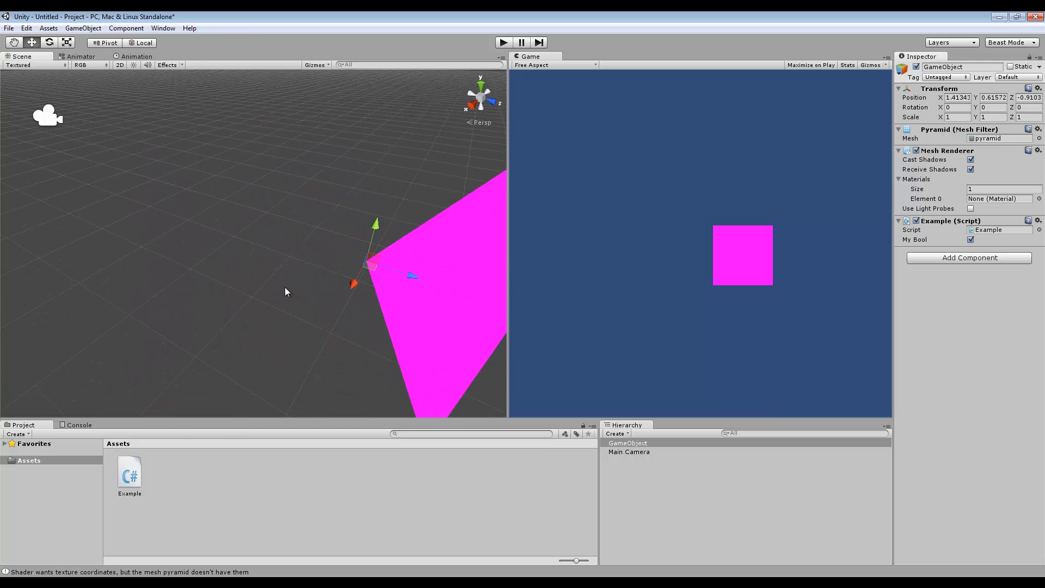
{"action": "left_click", "coordinate": [319, 266]}
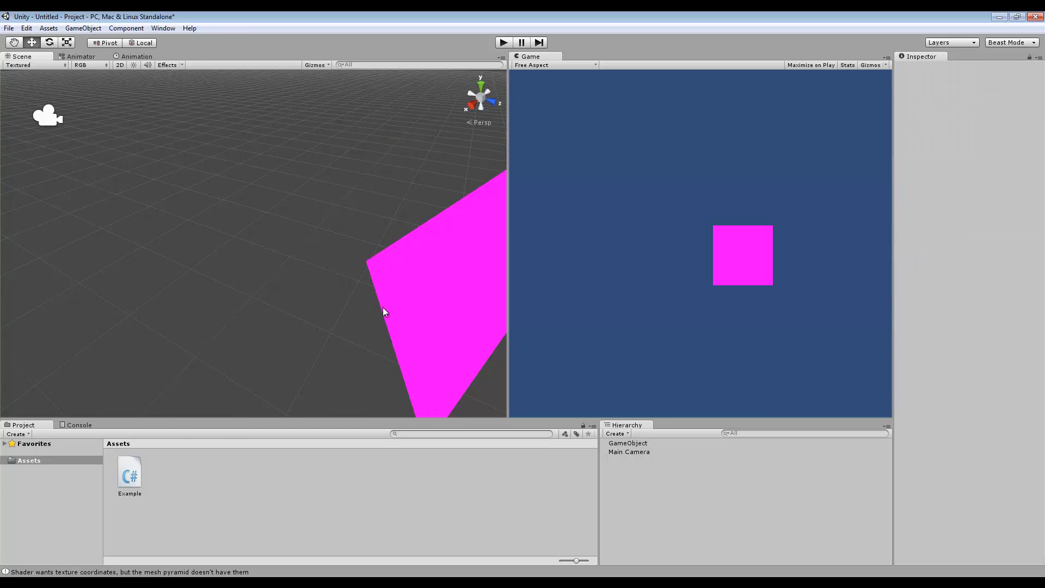
{"action": "right_click_drag", "start_coordinate": [384, 307], "coordinate": [235, 290]}
{"action": "middle_click_drag", "start_coordinate": [234, 289], "coordinate": [196, 280]}
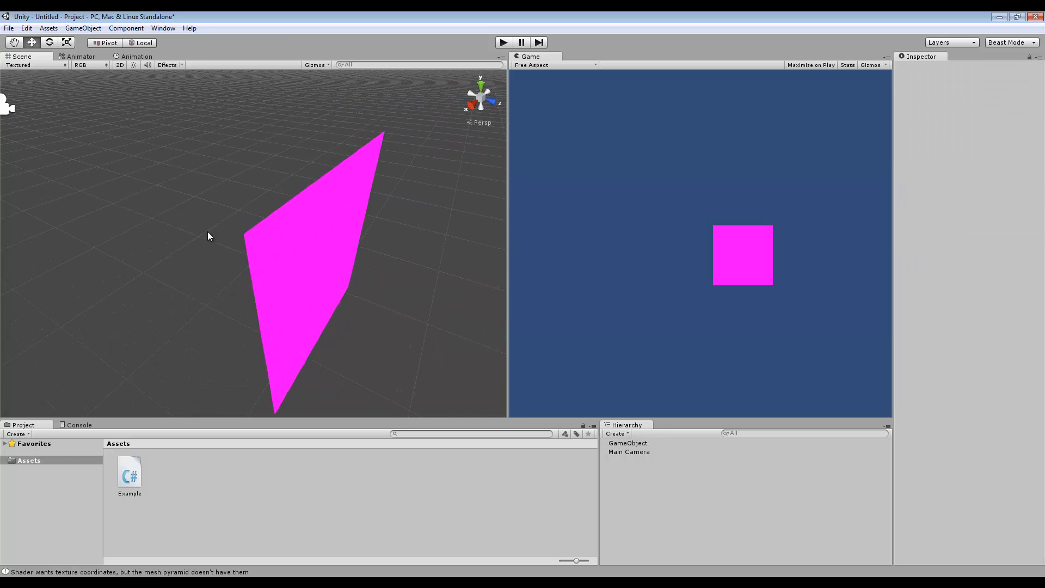
{"action": "scroll", "coordinate": [210, 232], "scroll_direction": "down", "scroll_amount": 5}
{"action": "right_click_drag", "start_coordinate": [199, 219], "coordinate": [318, 251]}
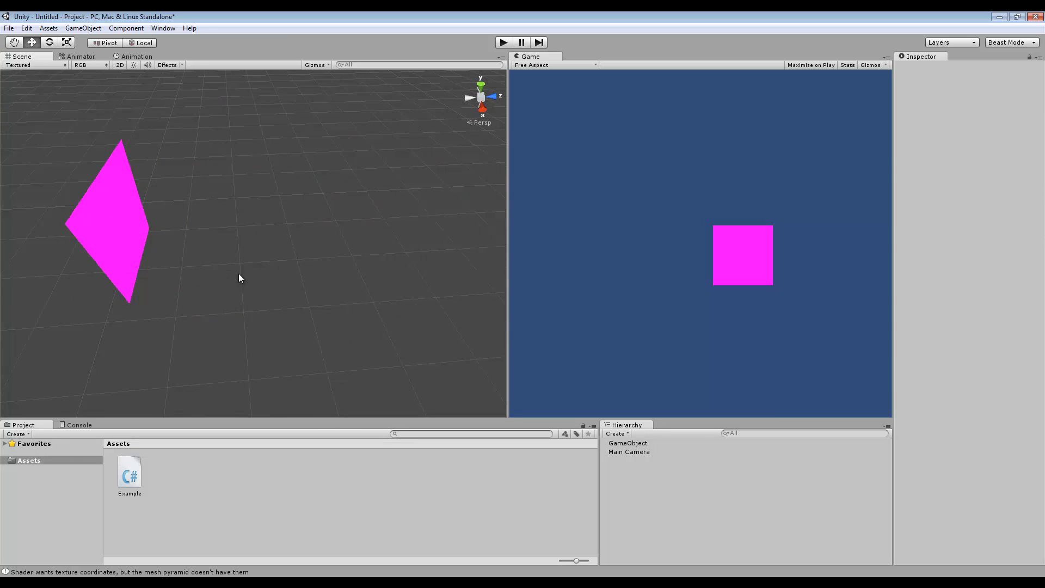
{"action": "middle_click_drag", "start_coordinate": [131, 262], "coordinate": [300, 313]}
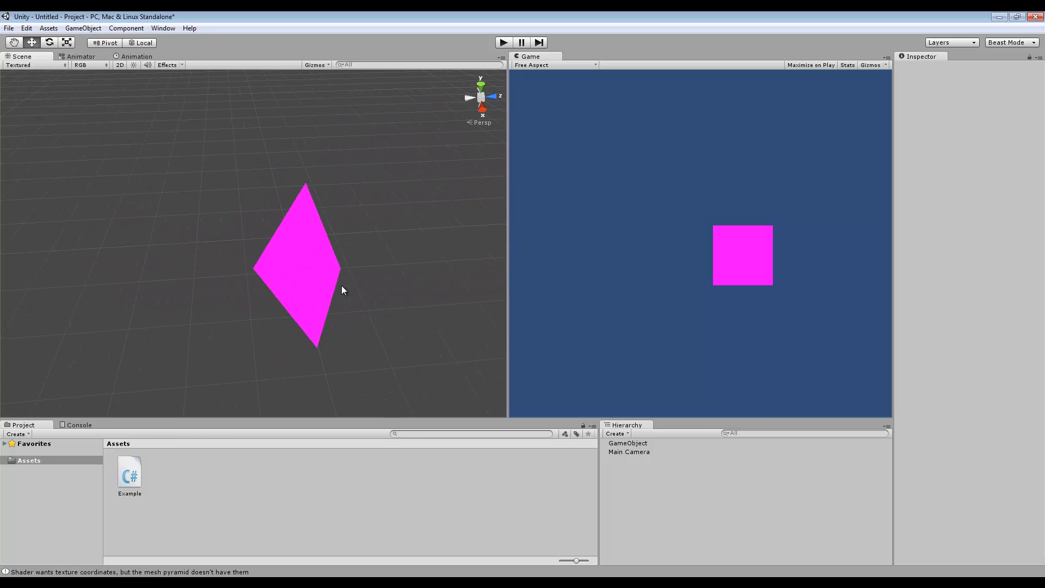
Read the shader message about the pyramid mesh in the console
{"action": "left_click", "coordinate": [78, 425]}
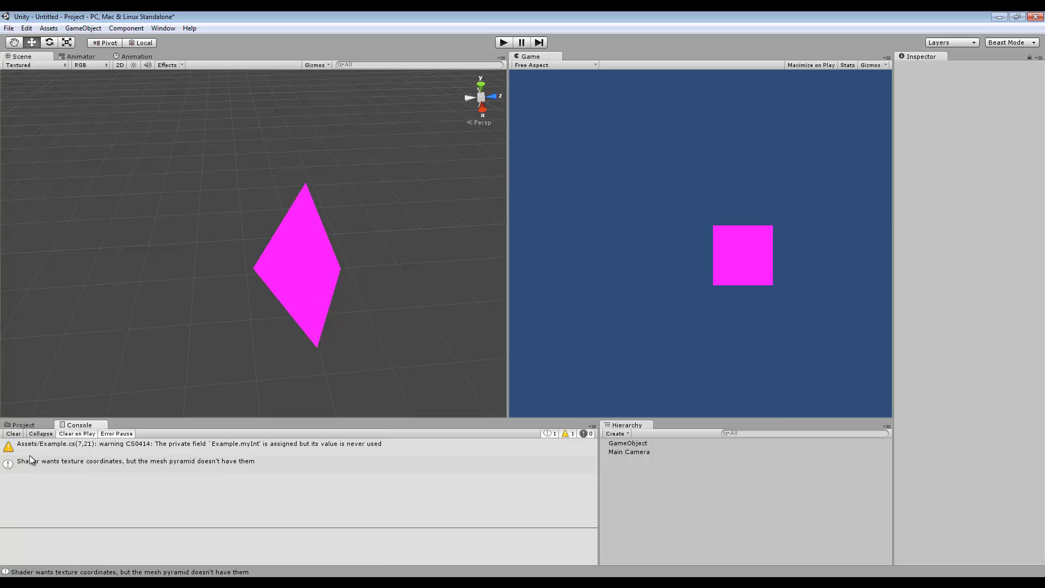
{"action": "left_click", "coordinate": [68, 465]}
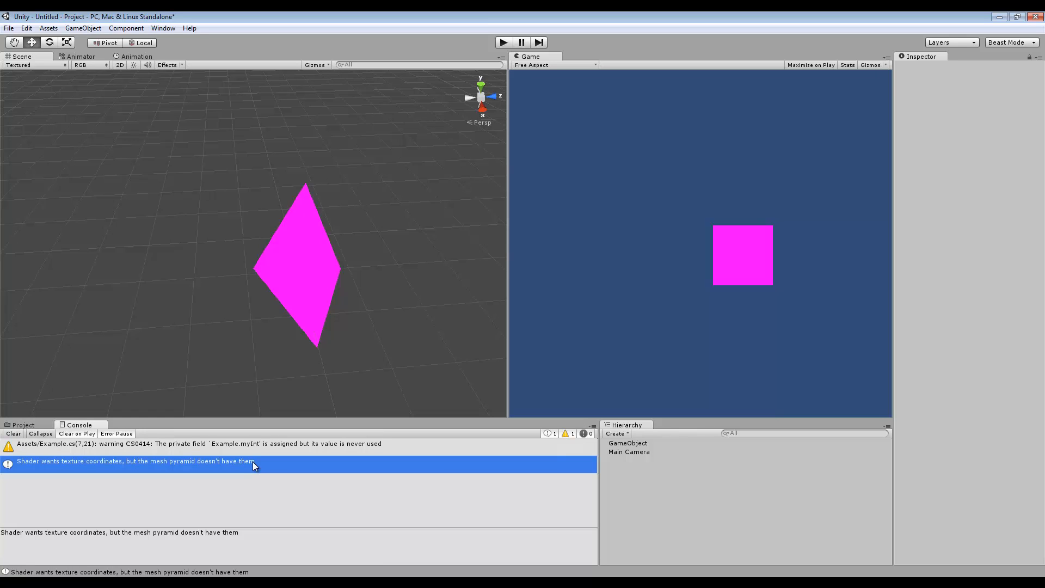
Assign the Default-Diffuse material to Element 0 of the GameObject's Mesh Renderer and check the pyramid's shading
{"action": "left_click", "coordinate": [628, 443]}
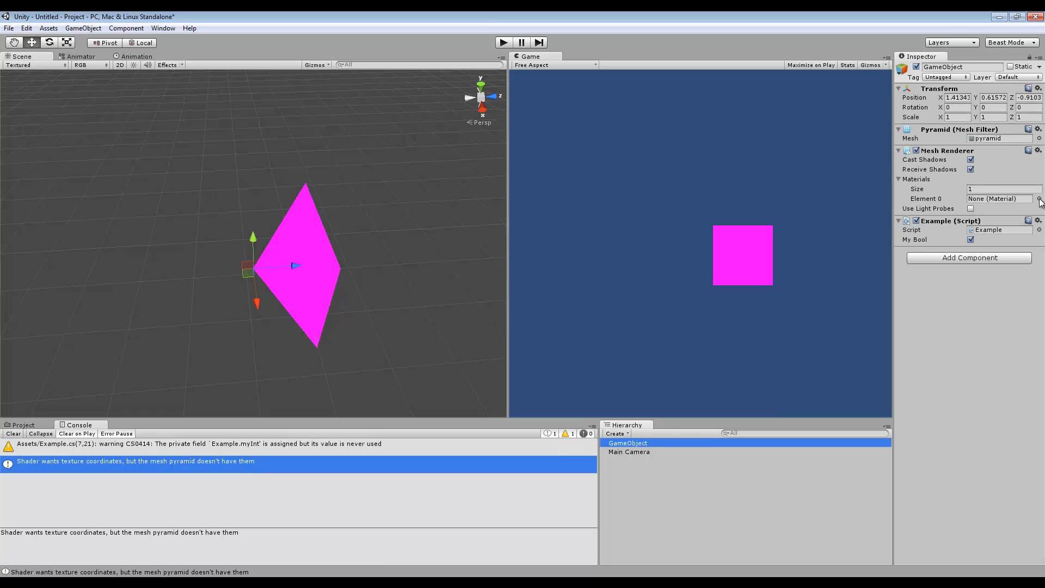
{"action": "left_click", "coordinate": [1039, 199]}
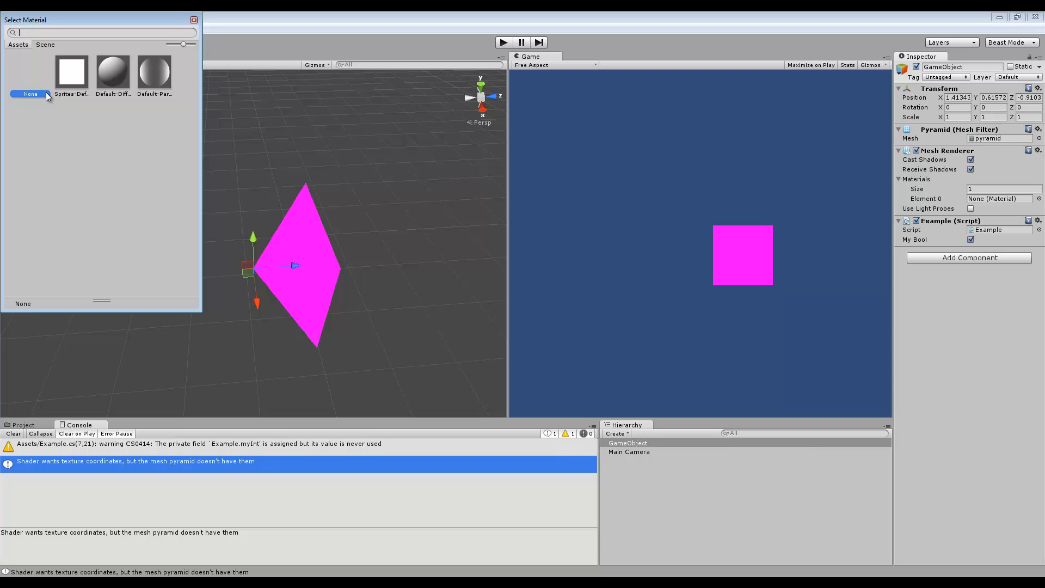
{"action": "double_click", "coordinate": [114, 70]}
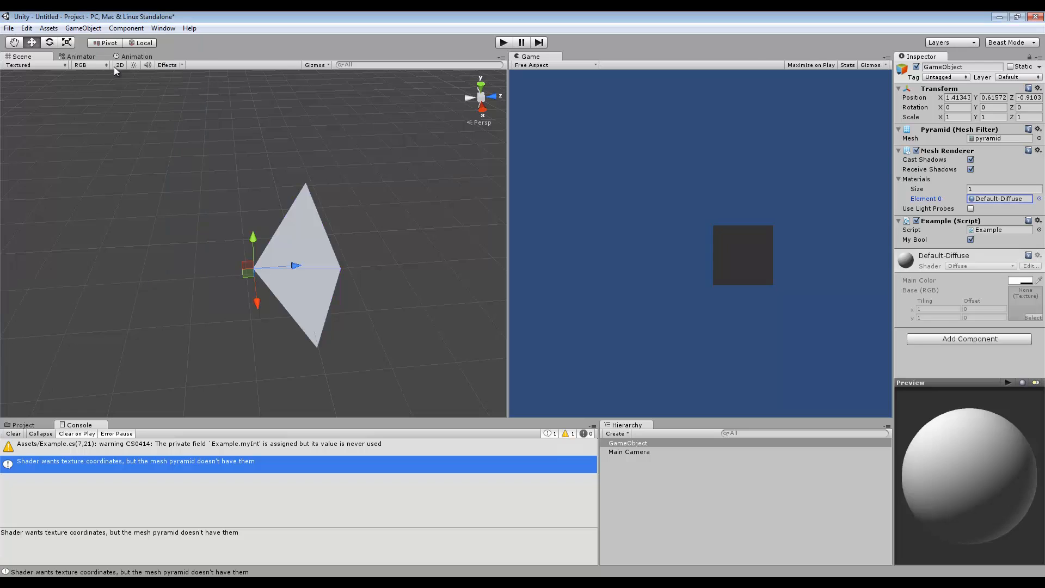
{"action": "left_click_drag", "start_coordinate": [488, 326], "coordinate": [391, 325], "text": "alt"}
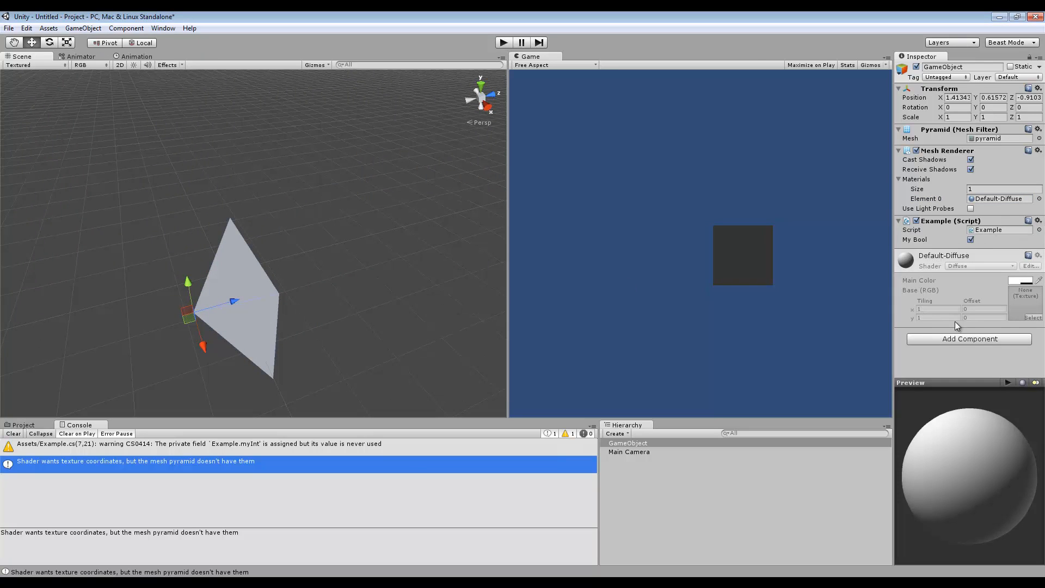
Open the Example script in Sublime Text, review the public myBool and private myInt declarations, and return to Unity
{"action": "left_click", "coordinate": [24, 425]}
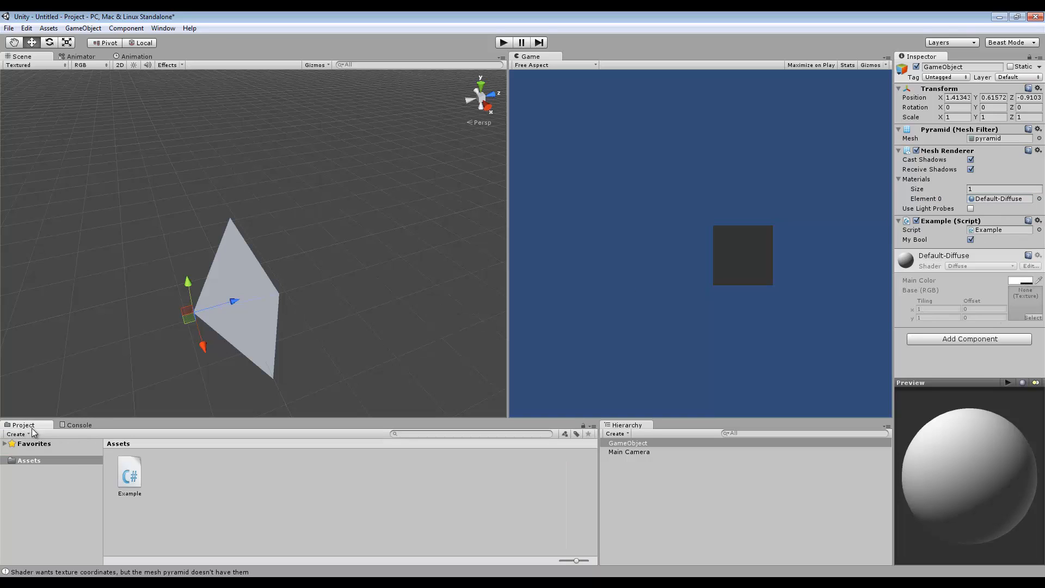
{"action": "left_click", "coordinate": [139, 469]}
{"action": "double_click", "coordinate": [139, 469]}
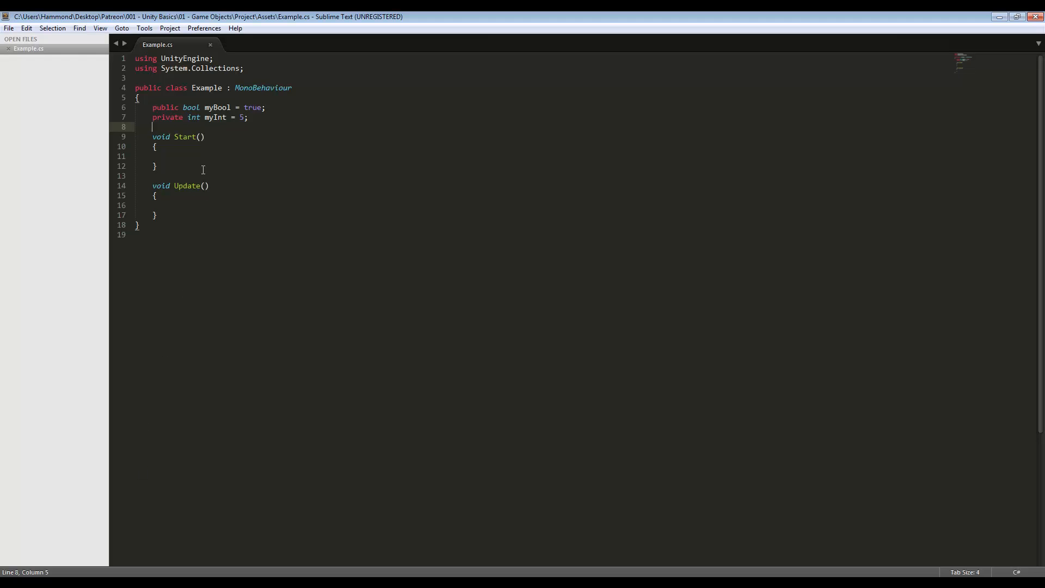
{"action": "left_click", "coordinate": [171, 111]}
{"action": "left_click", "coordinate": [170, 118]}
{"action": "key", "text": "alt+Tab"}
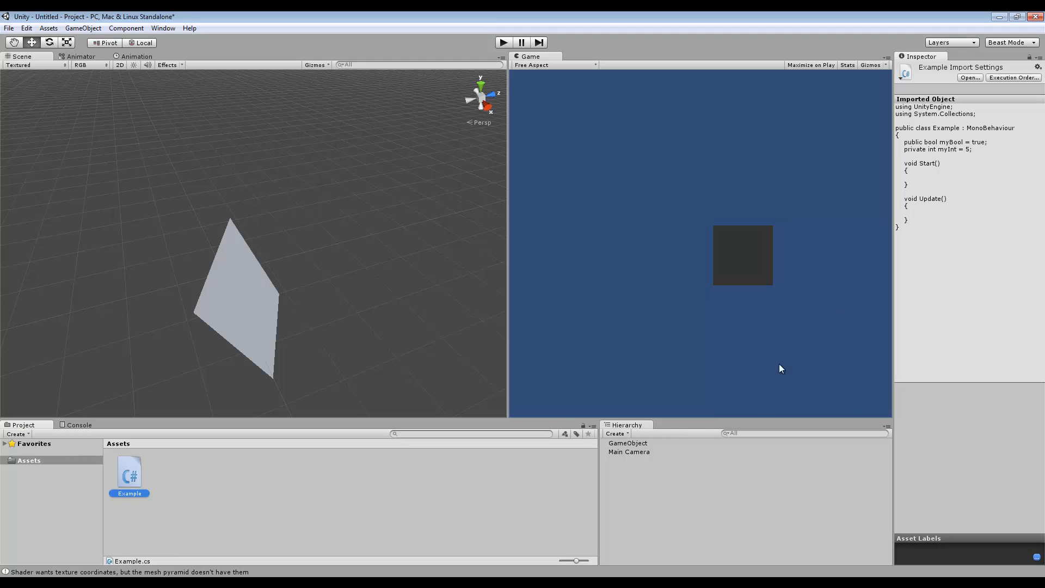
Turn off My Bool in the GameObject's Example script component, and run and stop the game
{"action": "left_click", "coordinate": [629, 443]}
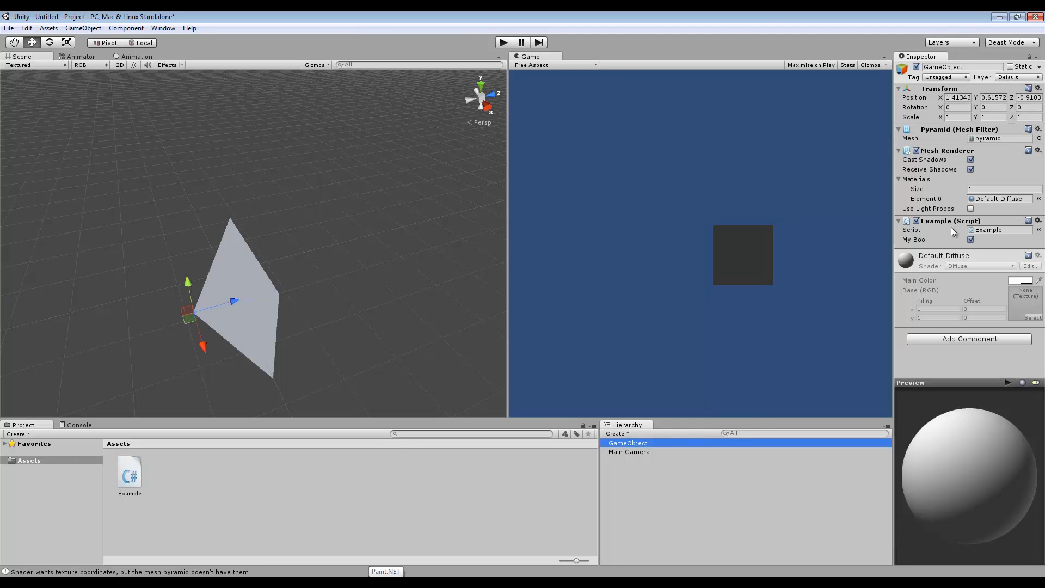
{"action": "left_click", "coordinate": [909, 241]}
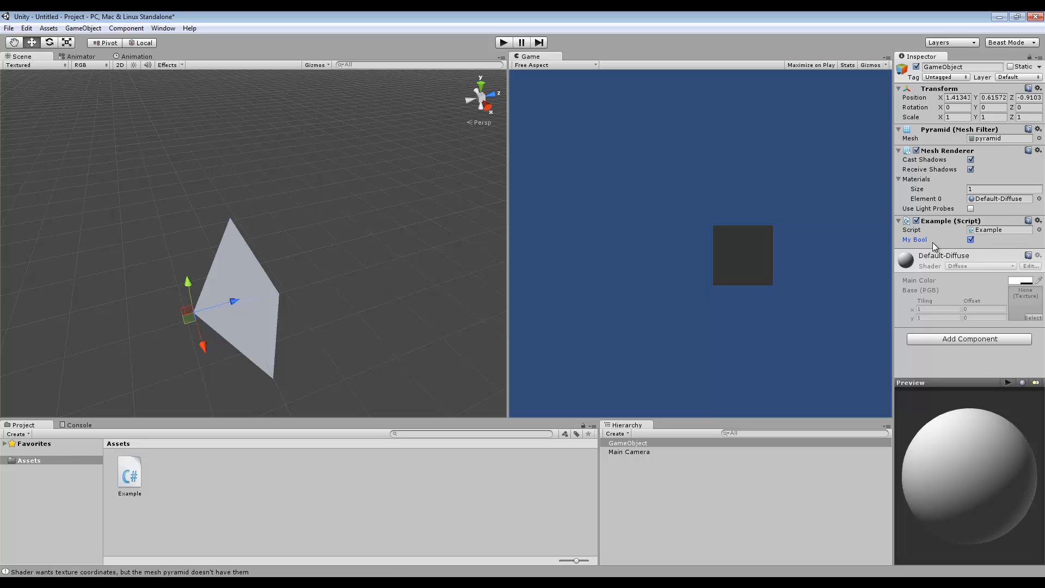
{"action": "left_click", "coordinate": [971, 240]}
{"action": "left_click", "coordinate": [503, 43]}
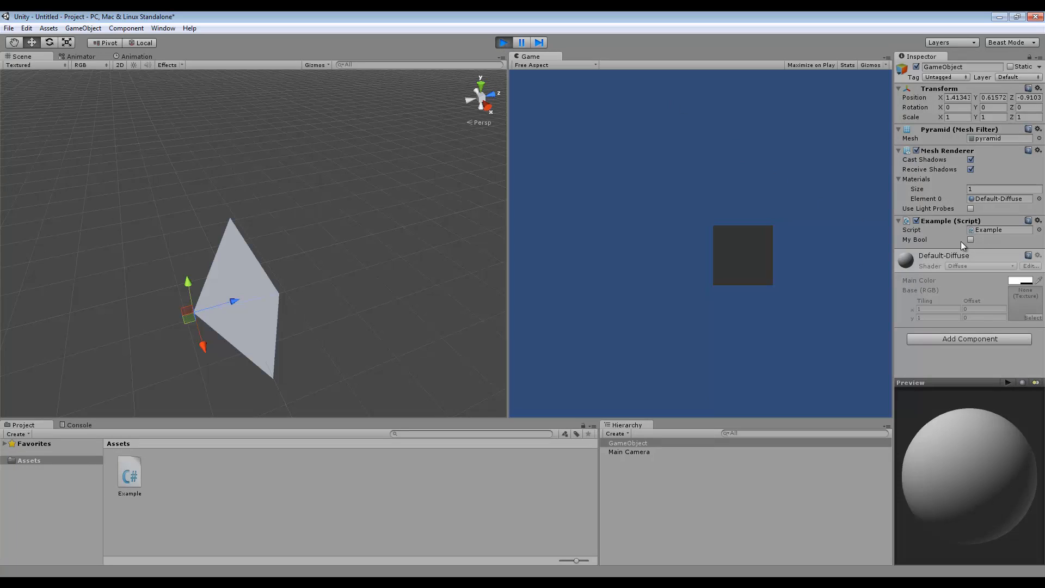
{"action": "left_click", "coordinate": [504, 43]}
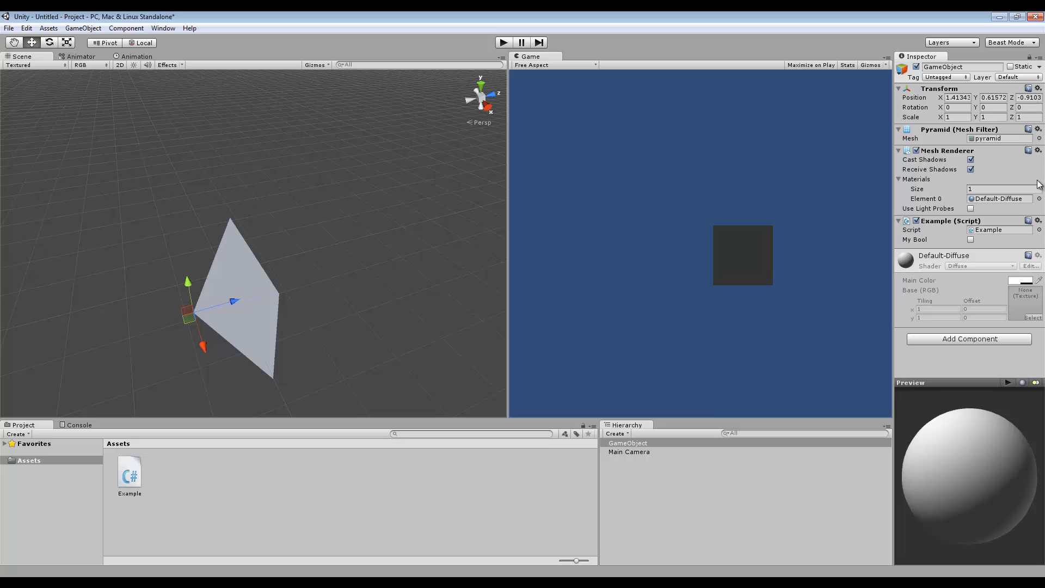
Remove the Example script component from the GameObject and look over the Mesh Renderer's component options
{"action": "left_click", "coordinate": [1039, 221]}
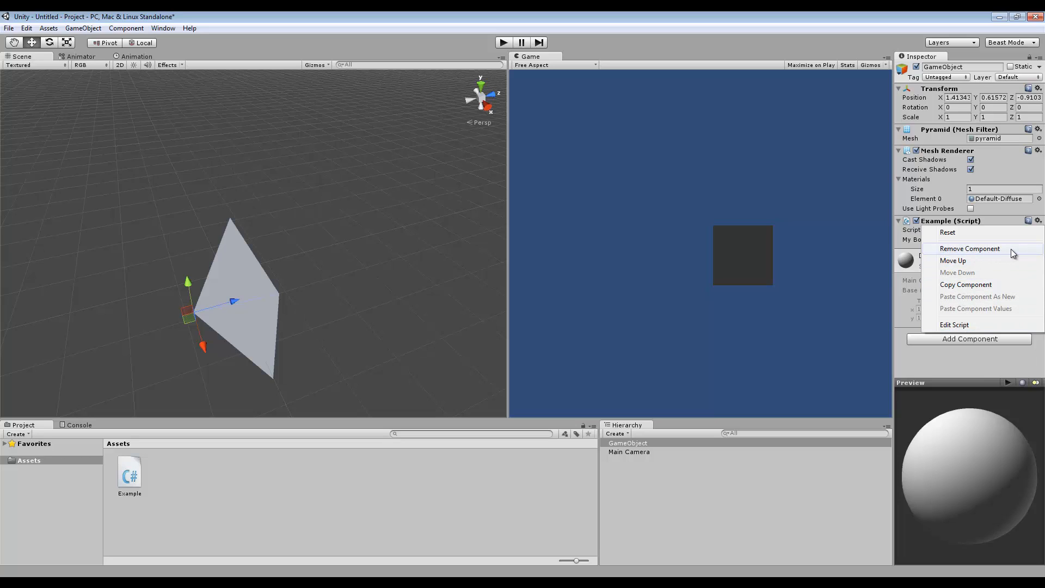
{"action": "left_click", "coordinate": [935, 252]}
{"action": "left_click", "coordinate": [1039, 150]}
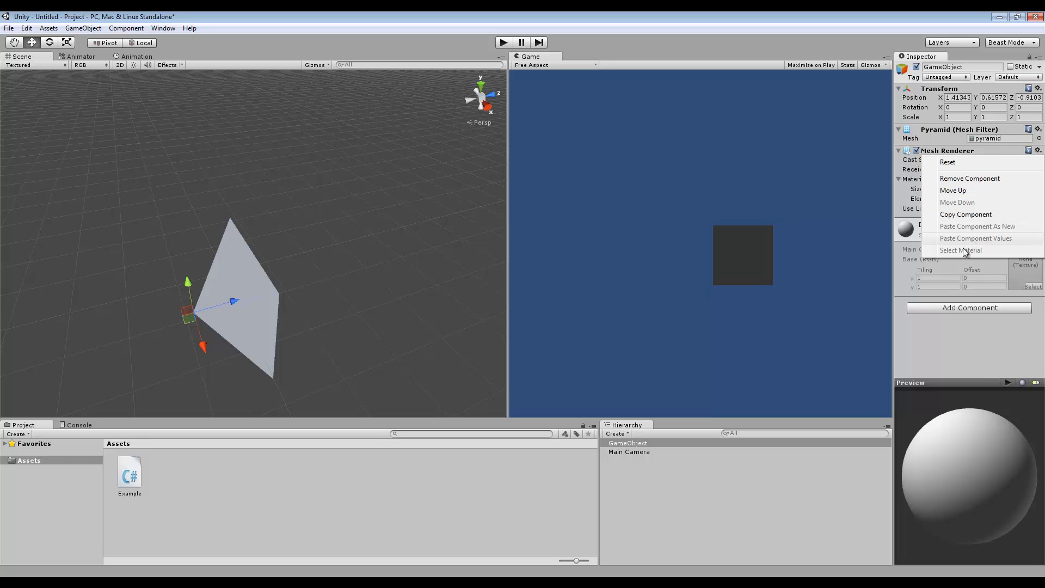
{"action": "left_click", "coordinate": [916, 262]}
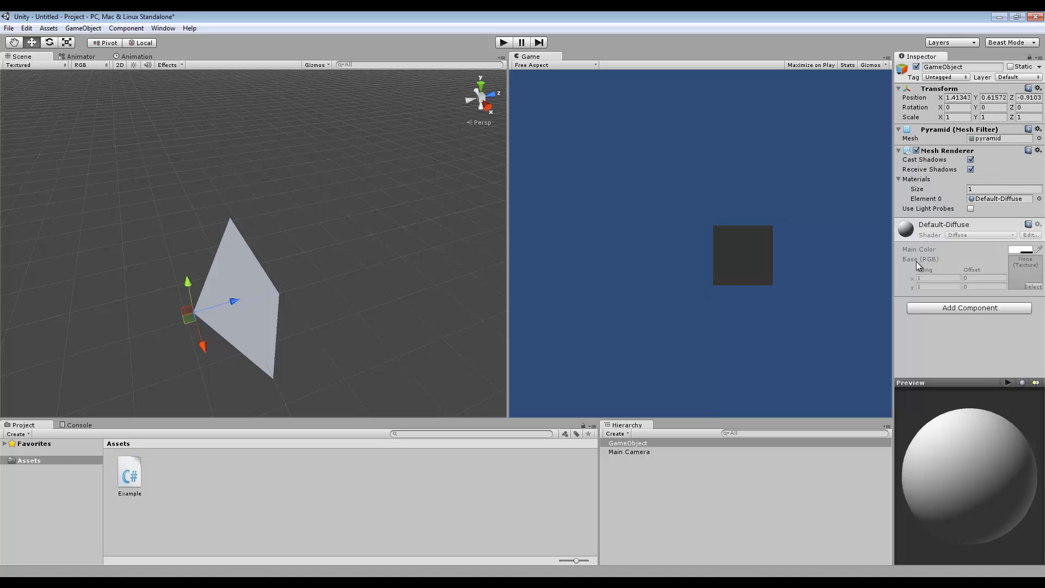